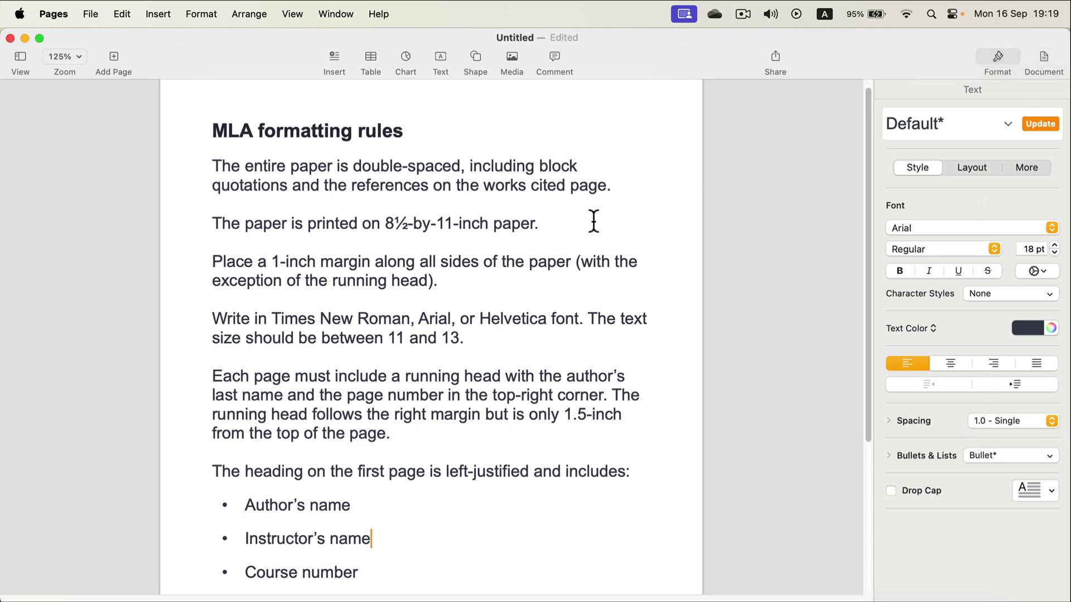
Apply 2.0 - Double line spacing to all of the document text.
{"action": "key", "text": "super+a"}
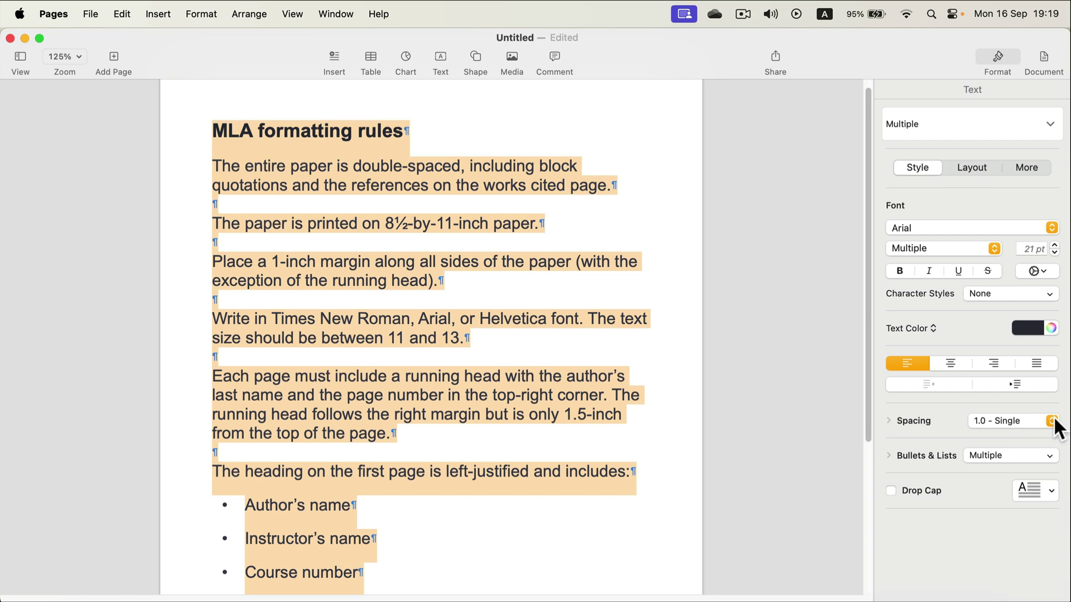
{"action": "left_click", "coordinate": [1052, 422]}
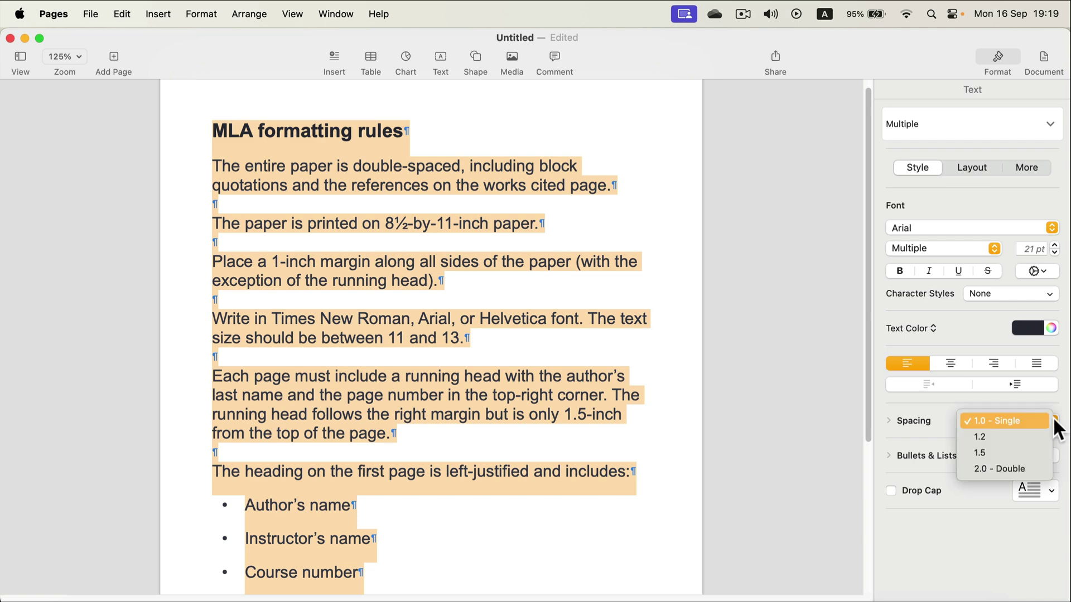
{"action": "left_click", "coordinate": [1015, 470]}
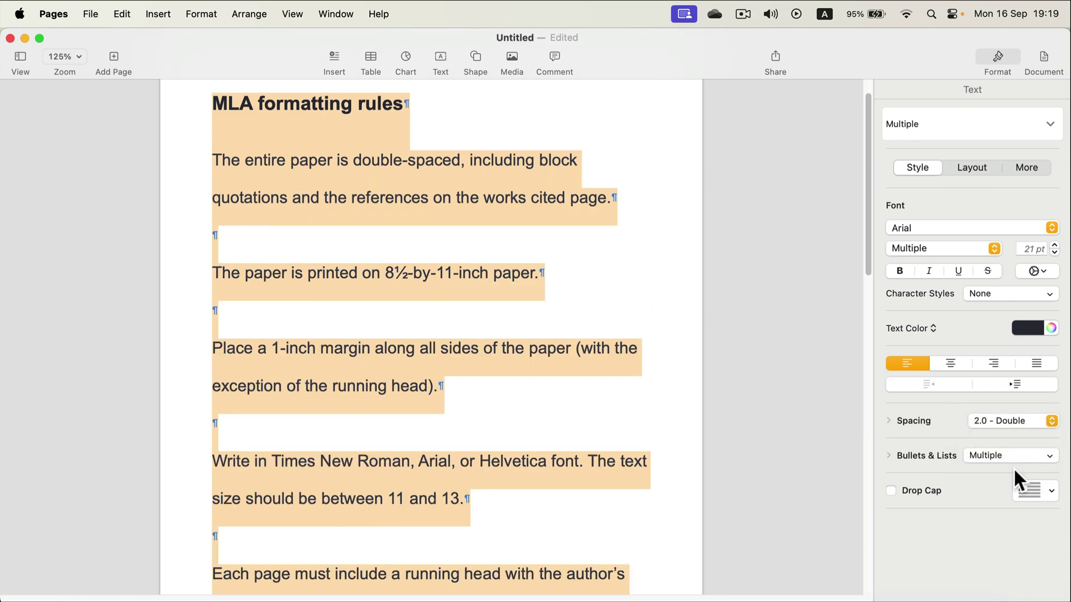
Delete the paragraph saying the entire paper is double-spaced, plus the leftover empty line.
{"action": "left_click", "coordinate": [550, 298]}
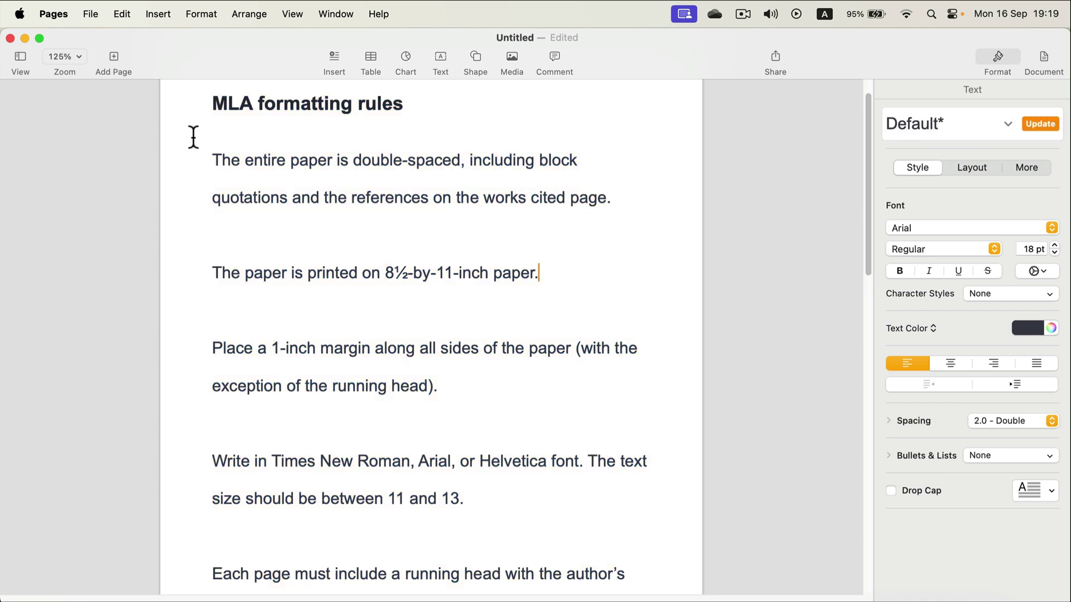
{"action": "left_click", "coordinate": [206, 155]}
{"action": "left_click_drag", "start_coordinate": [206, 155], "coordinate": [631, 213]}
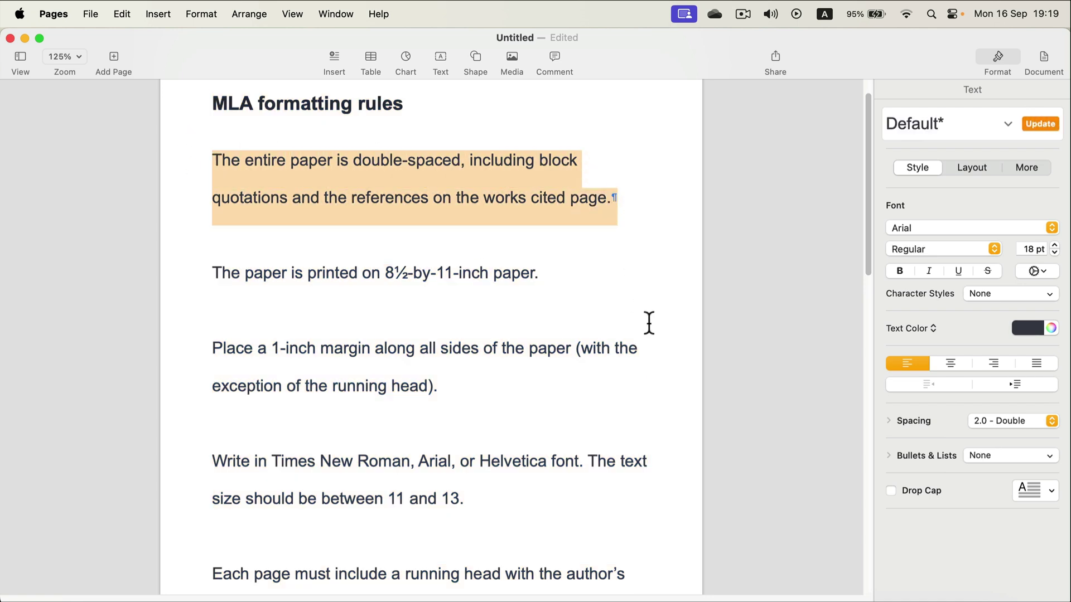
{"action": "key", "text": "BackSpace"}
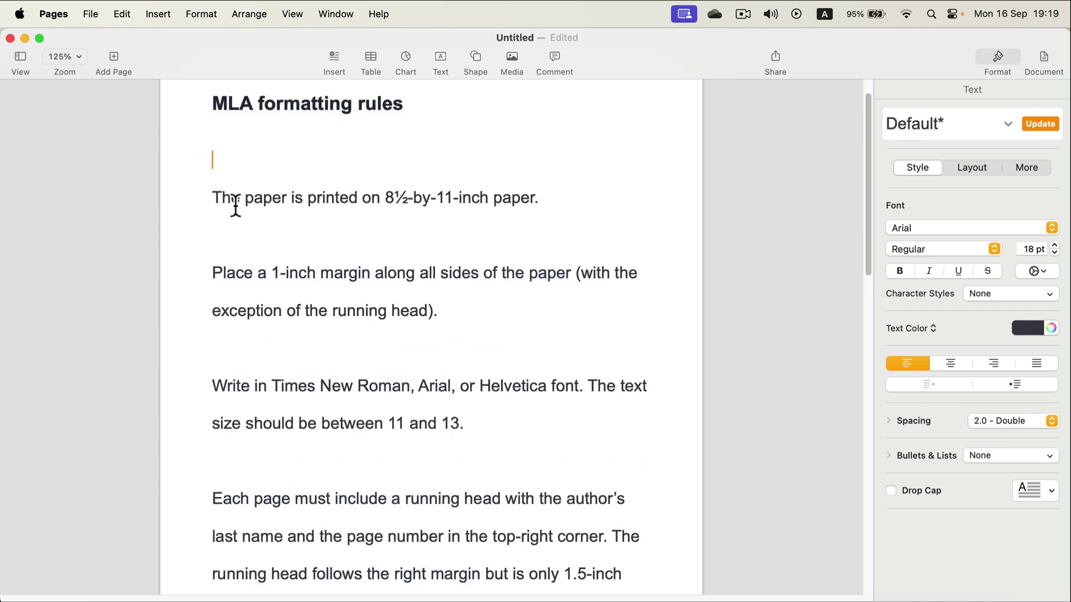
{"action": "key", "text": "BackSpace"}
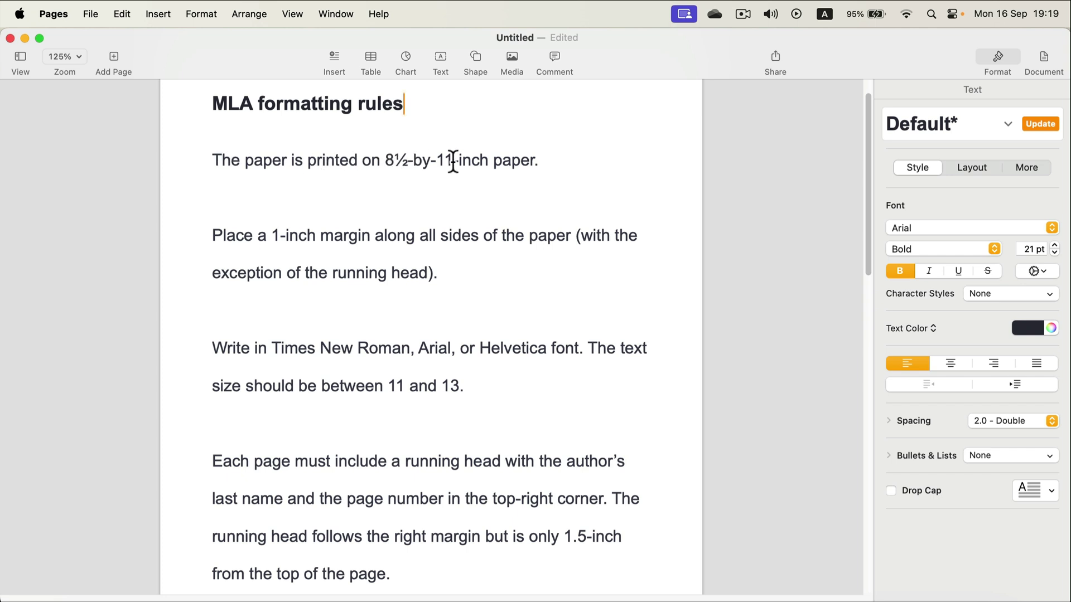
Set the paper size to US Letter and select the 8½-by-11-inch paper paragraph.
{"action": "left_click", "coordinate": [1044, 53]}
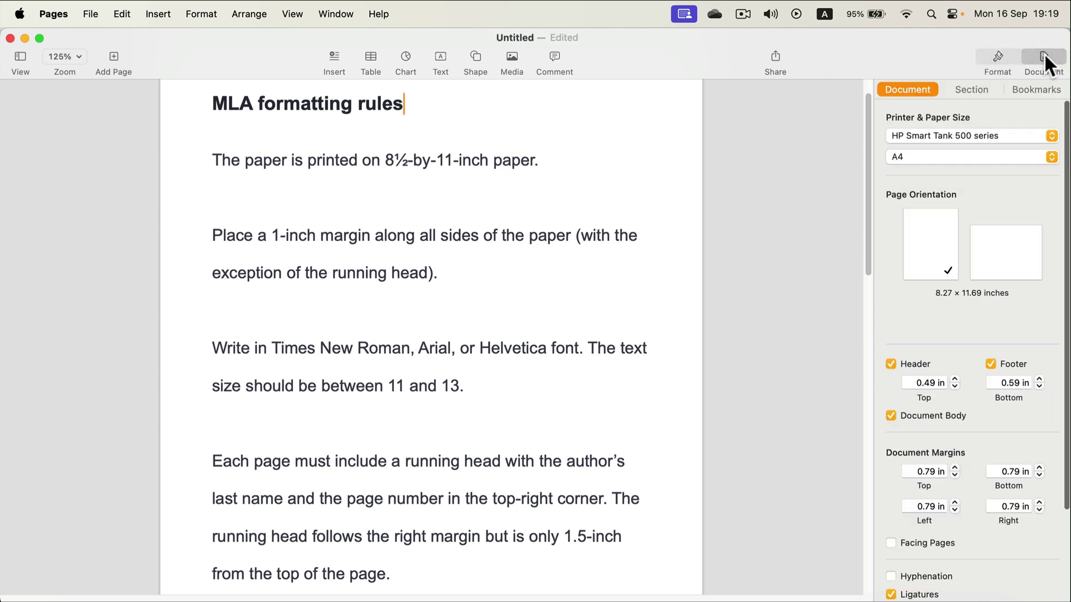
{"action": "left_click", "coordinate": [906, 155]}
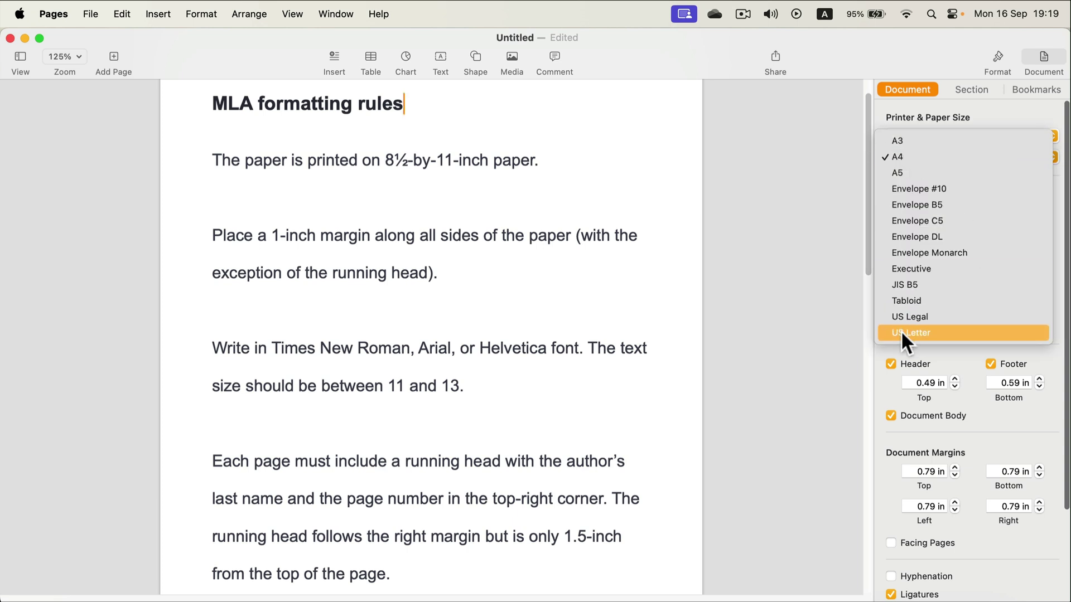
{"action": "left_click", "coordinate": [929, 331]}
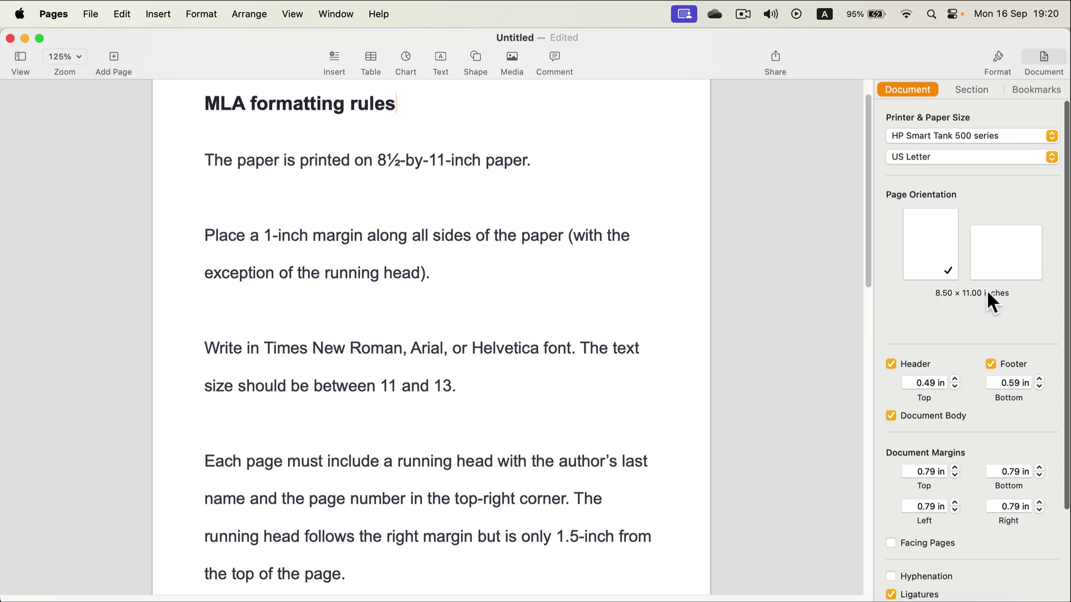
{"action": "left_click_drag", "start_coordinate": [267, 196], "coordinate": [206, 160]}
Delete the paper-size rule and set the top, bottom, left and right margins to 1 in.
{"action": "key", "text": "BackSpace"}
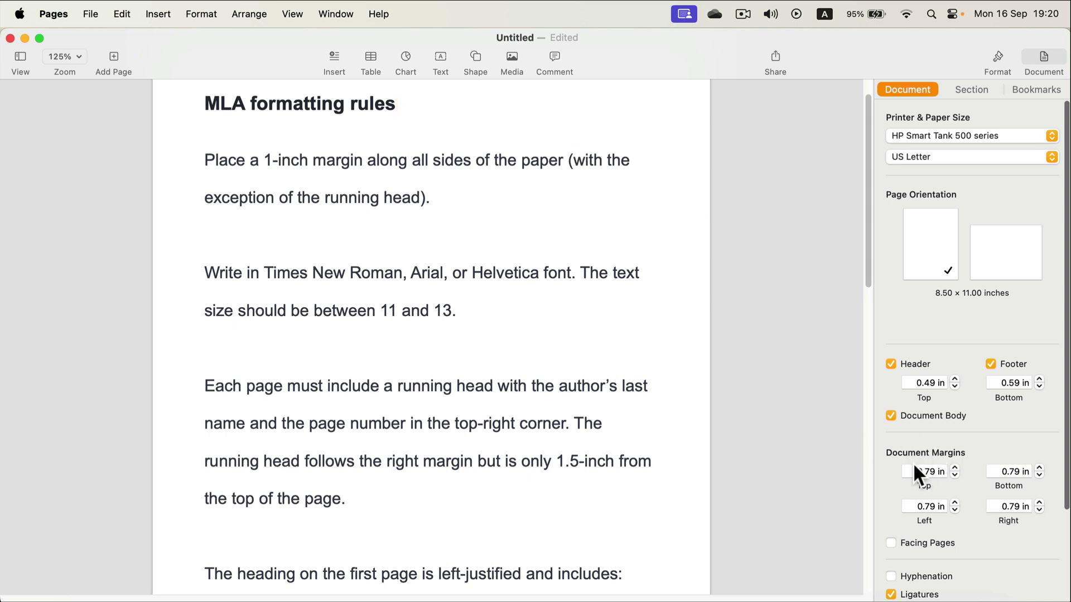
{"action": "left_click_drag", "start_coordinate": [915, 471], "coordinate": [960, 467]}
{"action": "type", "text": "1"}
{"action": "key", "text": "Return"}
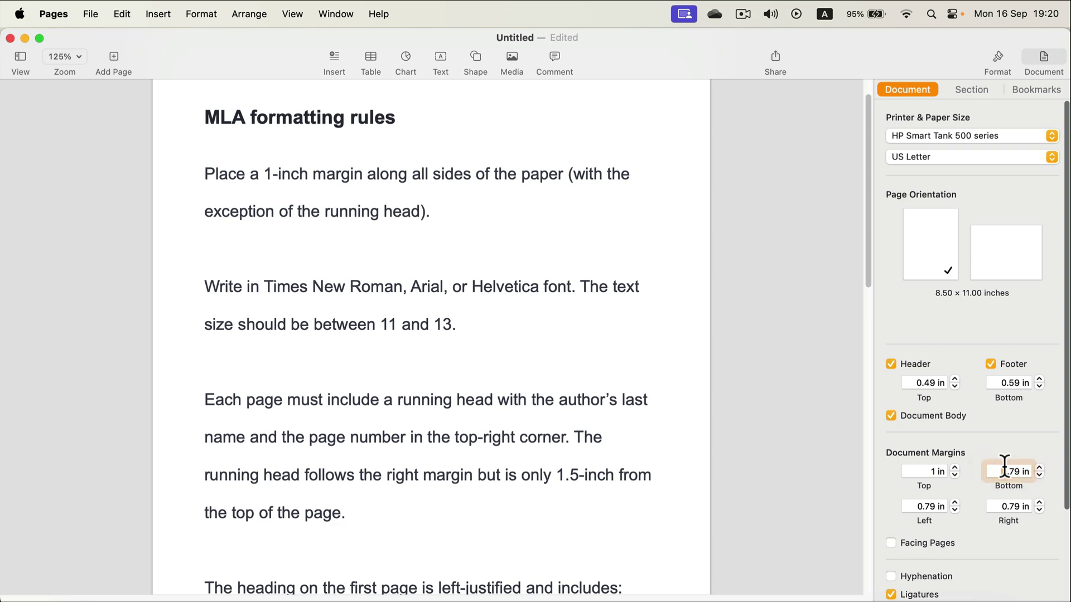
{"action": "left_click", "coordinate": [998, 471]}
{"action": "type", "text": "1"}
{"action": "left_click_drag", "start_coordinate": [1003, 471], "coordinate": [1037, 470]}
{"action": "key", "text": "BackSpace"}
{"action": "key", "text": "Return"}
{"action": "double_click", "coordinate": [920, 505]}
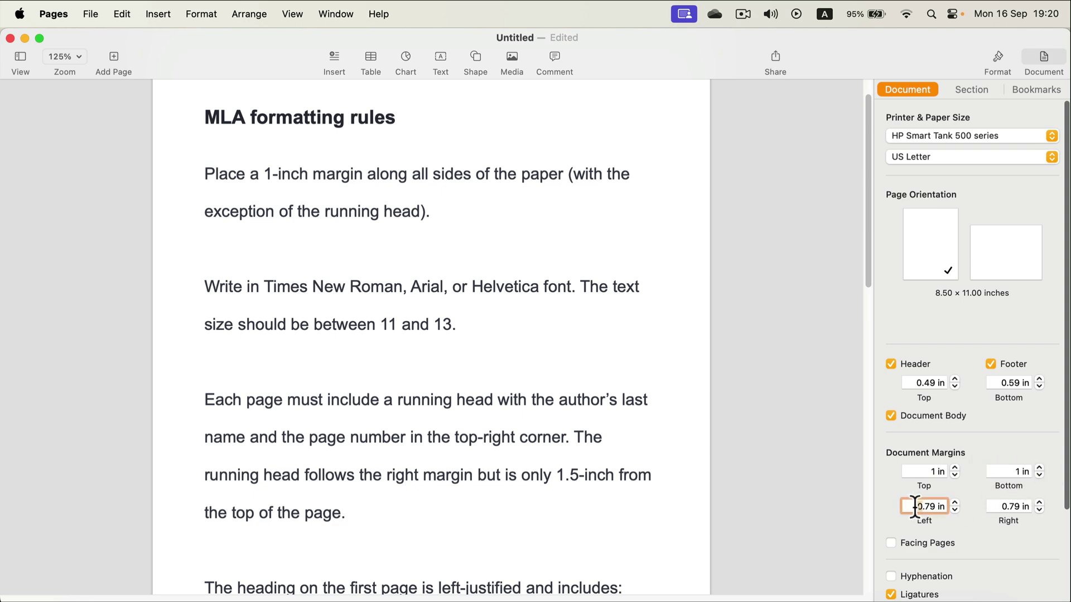
{"action": "type", "text": "1"}
{"action": "key", "text": "Tab"}
{"action": "type", "text": "1"}
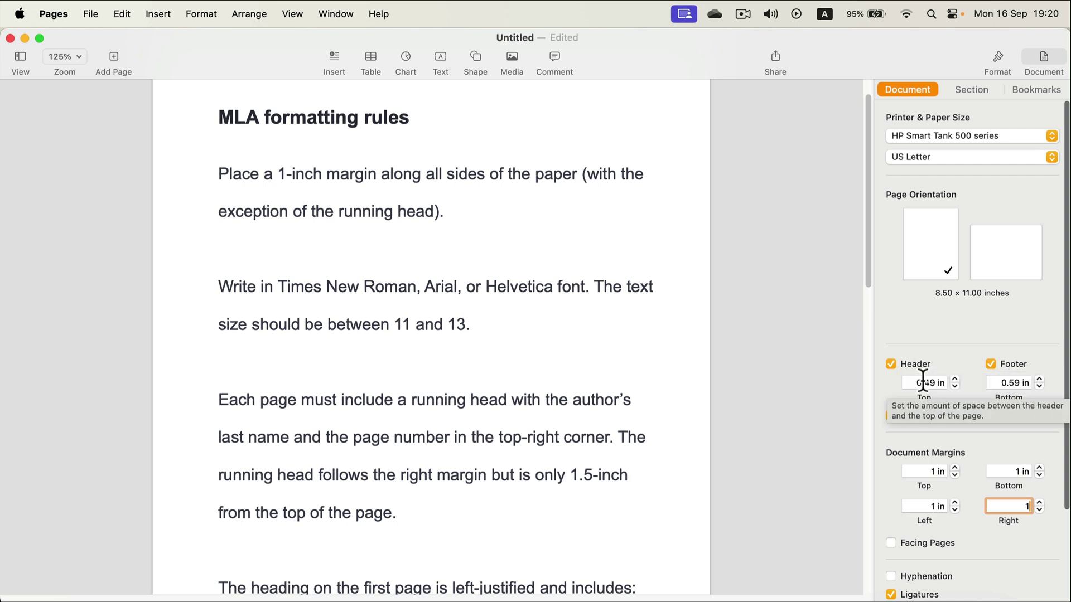
Set header and footer distances to 0.5 in and select the 1-inch margin paragraph.
{"action": "left_click_drag", "start_coordinate": [923, 382], "coordinate": [943, 384]}
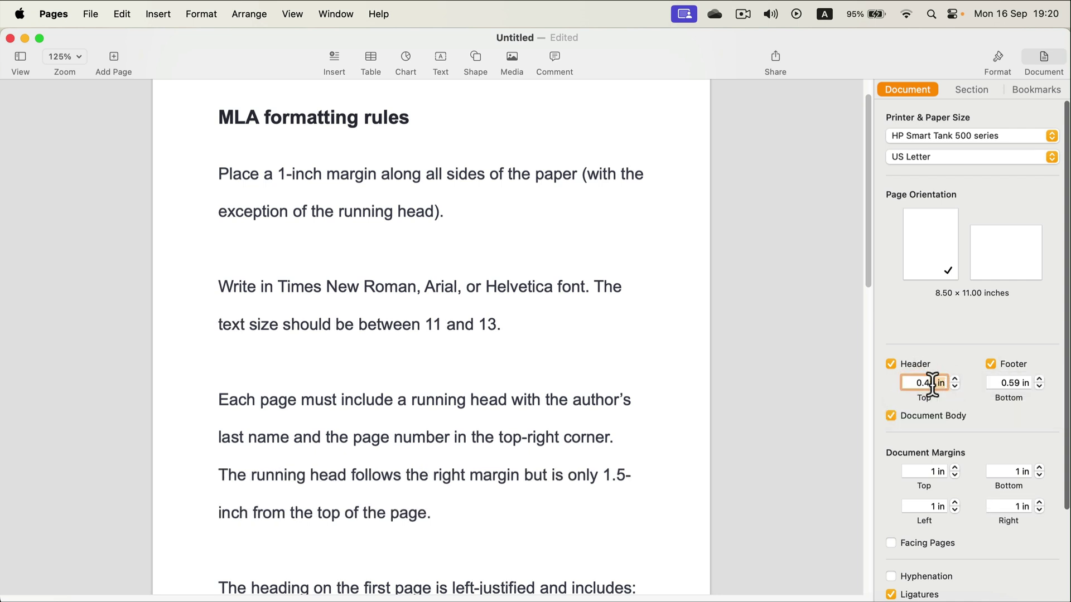
{"action": "type", "text": "0.5"}
{"action": "left_click", "coordinate": [1014, 382]}
{"action": "type", "text": "0.50"}
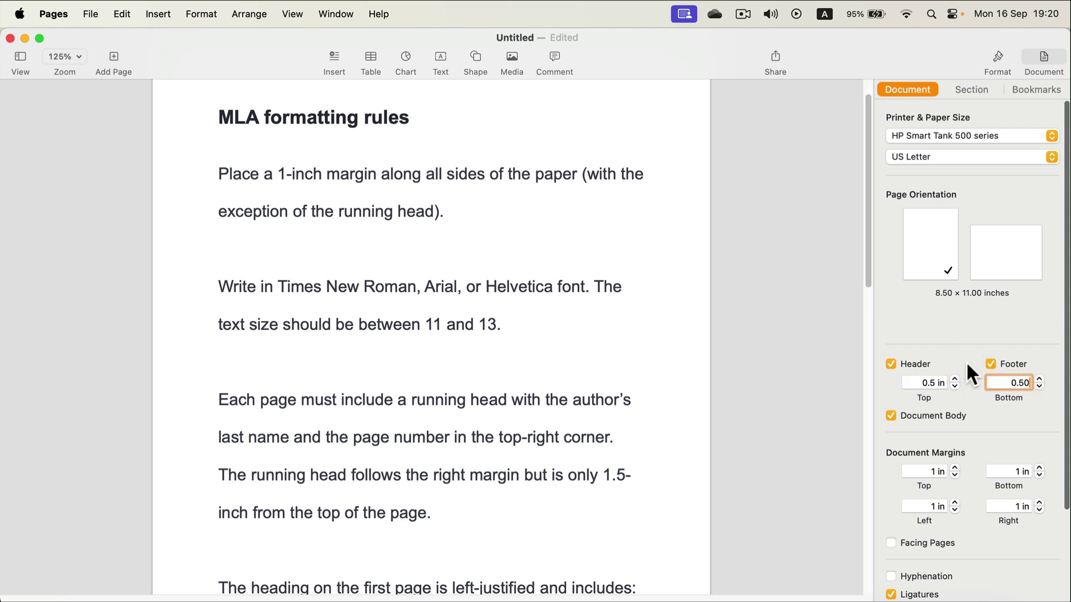
{"action": "left_click", "coordinate": [1002, 381]}
{"action": "left_click", "coordinate": [948, 382]}
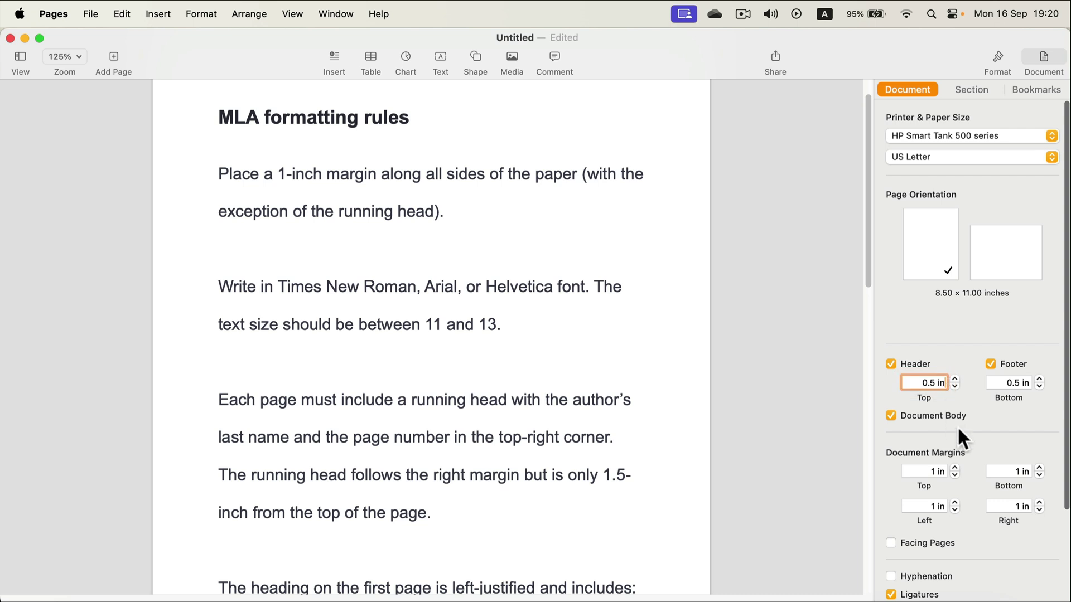
{"action": "left_click_drag", "start_coordinate": [375, 249], "coordinate": [217, 182]}
Delete the 1-inch margin rule and apply Times New Roman to all the text.
{"action": "key", "text": "BackSpace"}
{"action": "key", "text": "BackSpace"}
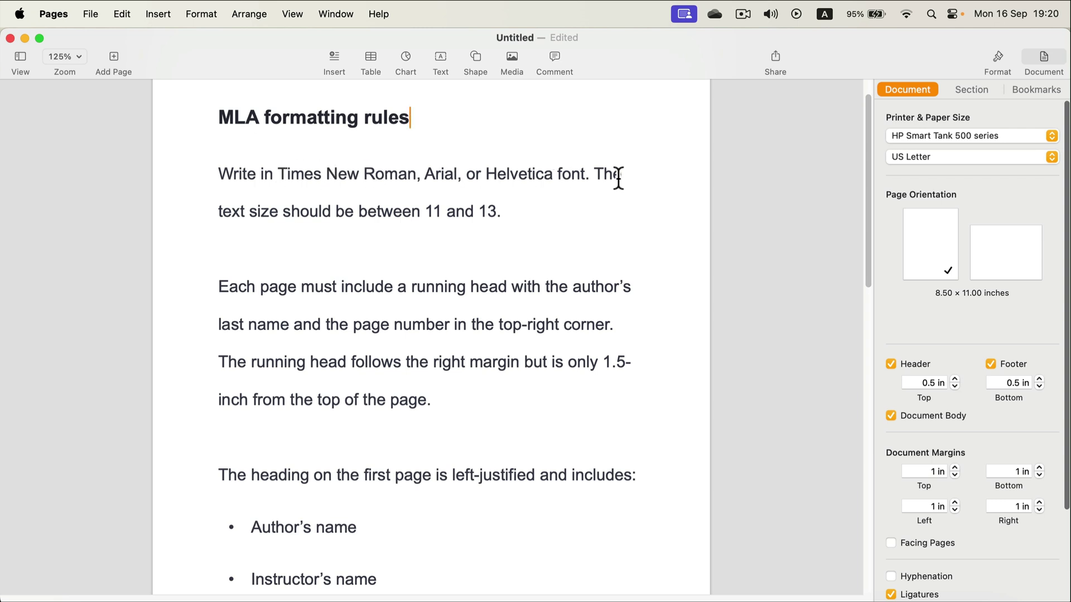
{"action": "left_click", "coordinate": [997, 56]}
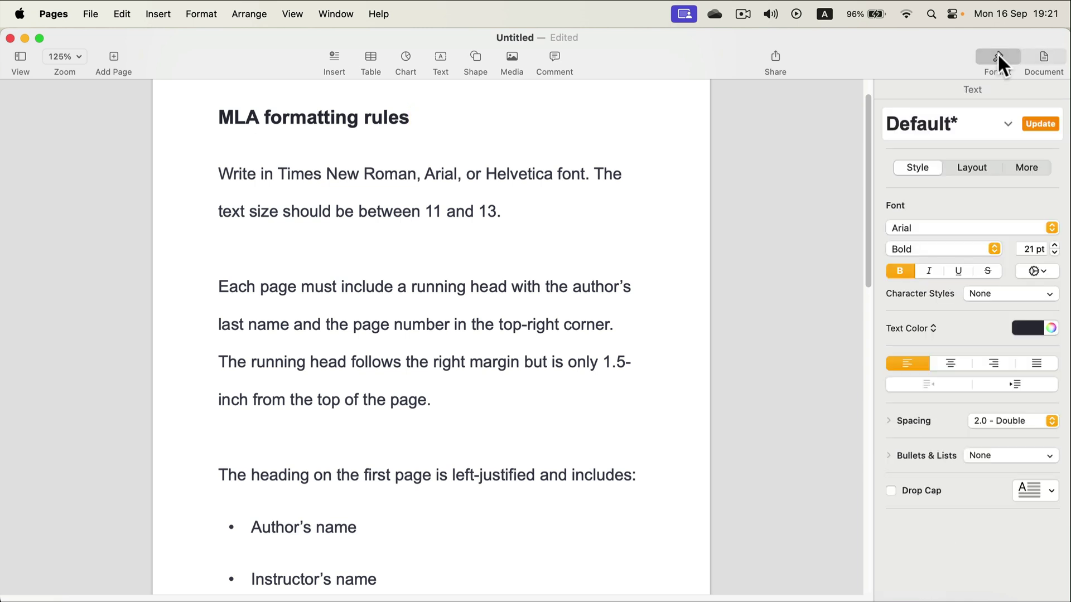
{"action": "key", "text": "super+a"}
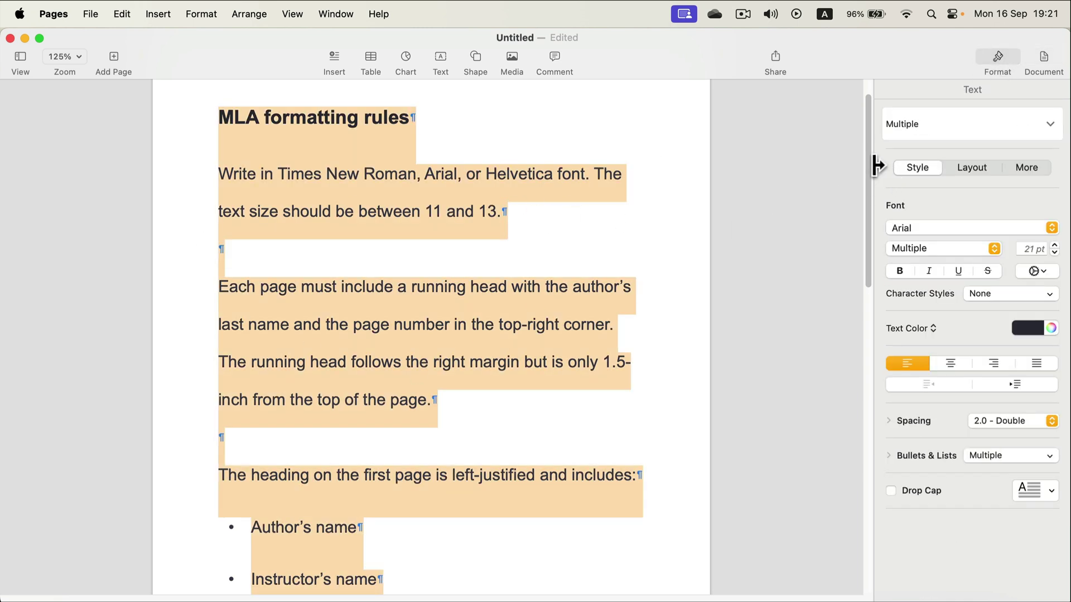
{"action": "left_click", "coordinate": [999, 225]}
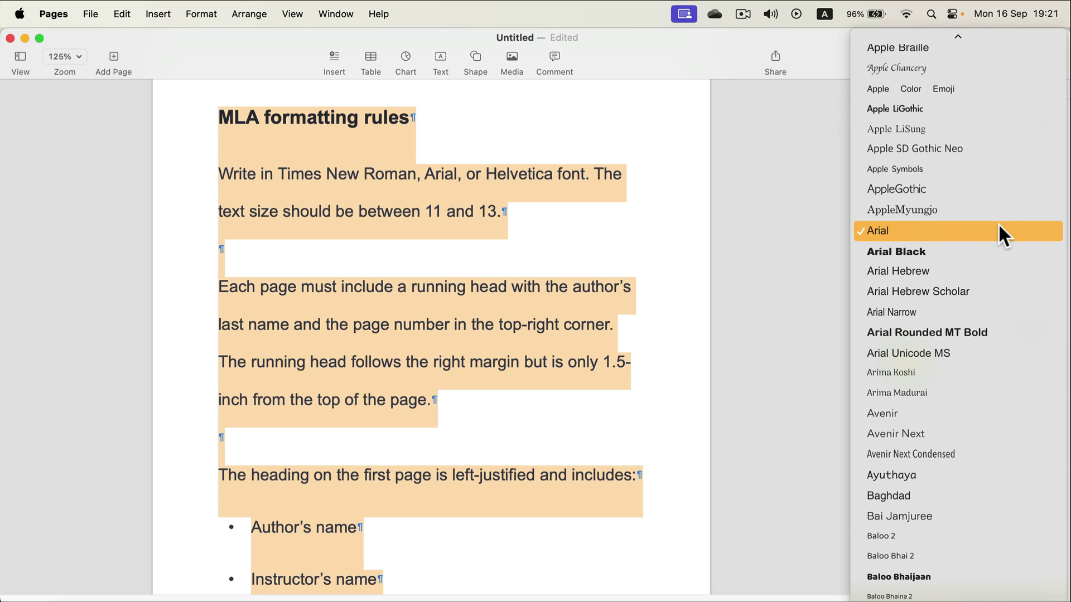
{"action": "scroll", "coordinate": [998, 222], "scroll_direction": "down", "scroll_amount": 10}
{"action": "left_click", "coordinate": [998, 229]}
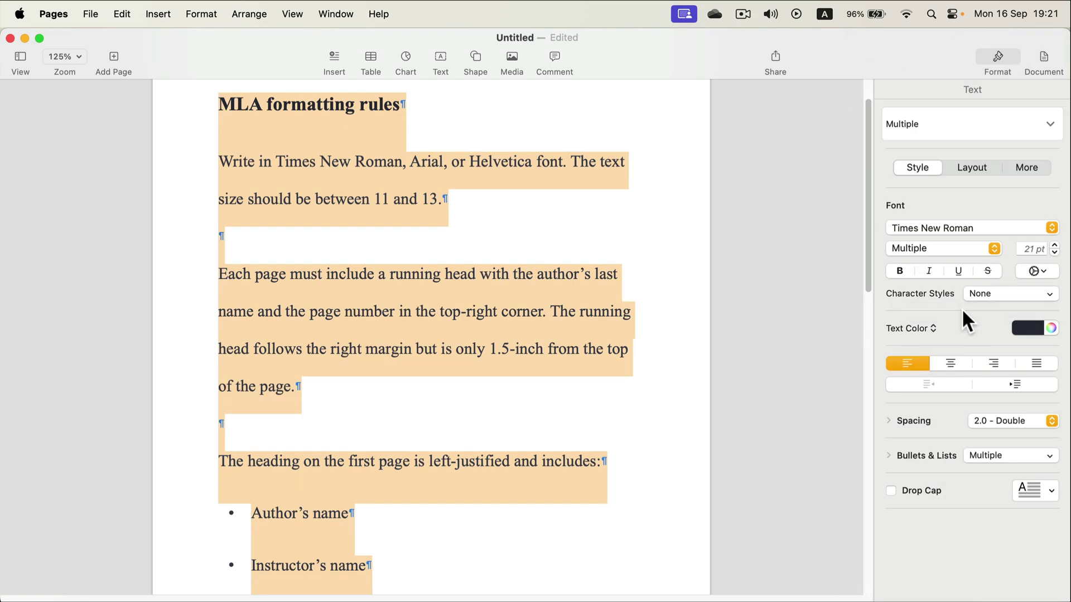
Set all the text to 12 pt with the Regular typeface.
{"action": "left_click", "coordinate": [1033, 246]}
{"action": "key", "text": "BackSpace"}
{"action": "key", "text": "BackSpace"}
{"action": "key", "text": "BackSpace"}
{"action": "key", "text": "BackSpace"}
{"action": "type", "text": "12"}
{"action": "key", "text": "Return"}
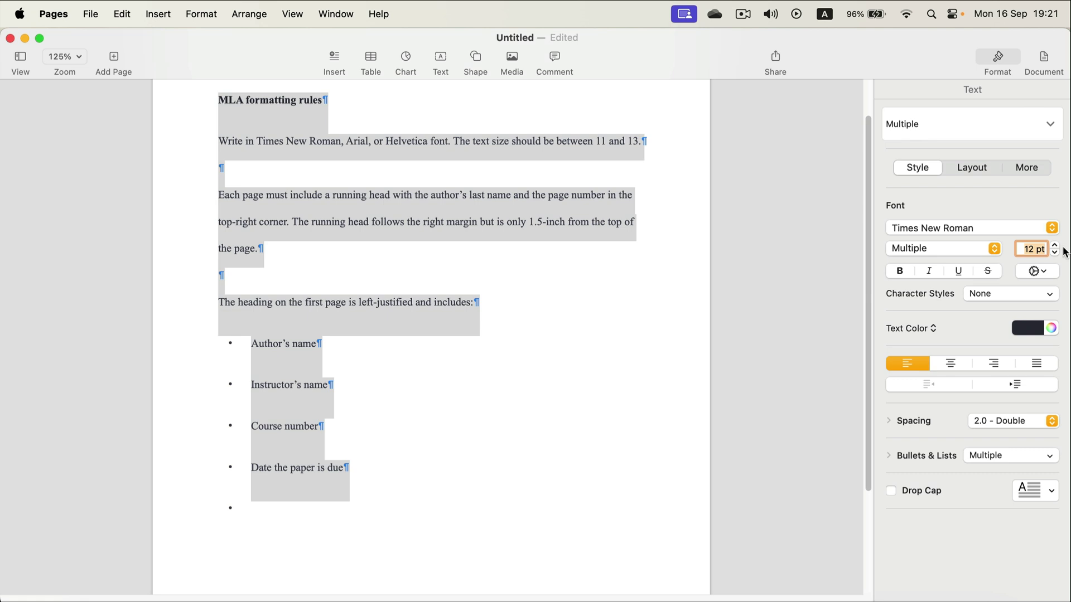
{"action": "left_click", "coordinate": [996, 248]}
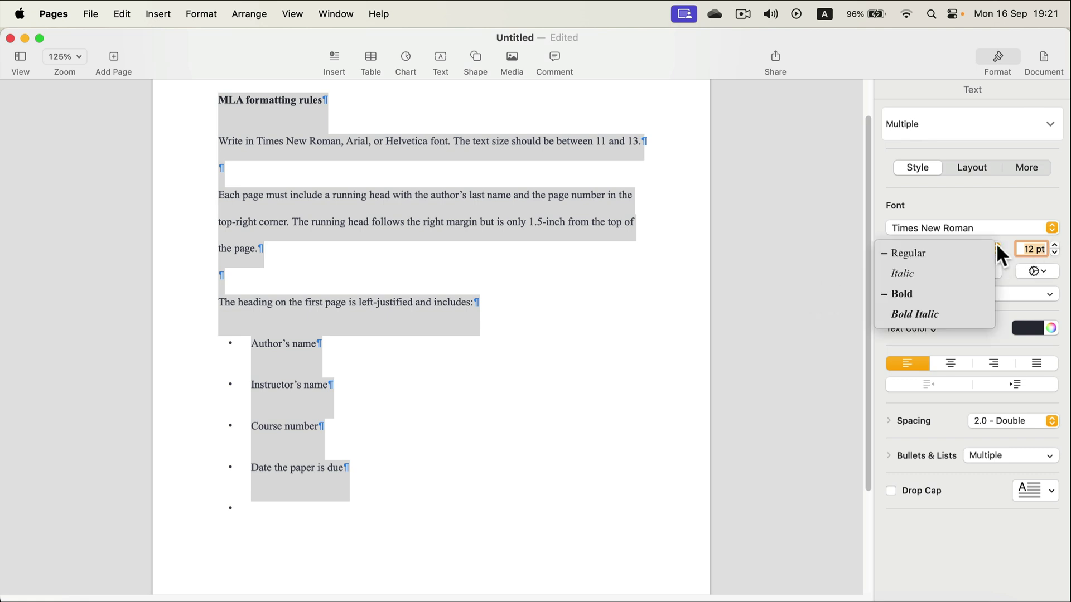
{"action": "left_click", "coordinate": [906, 254]}
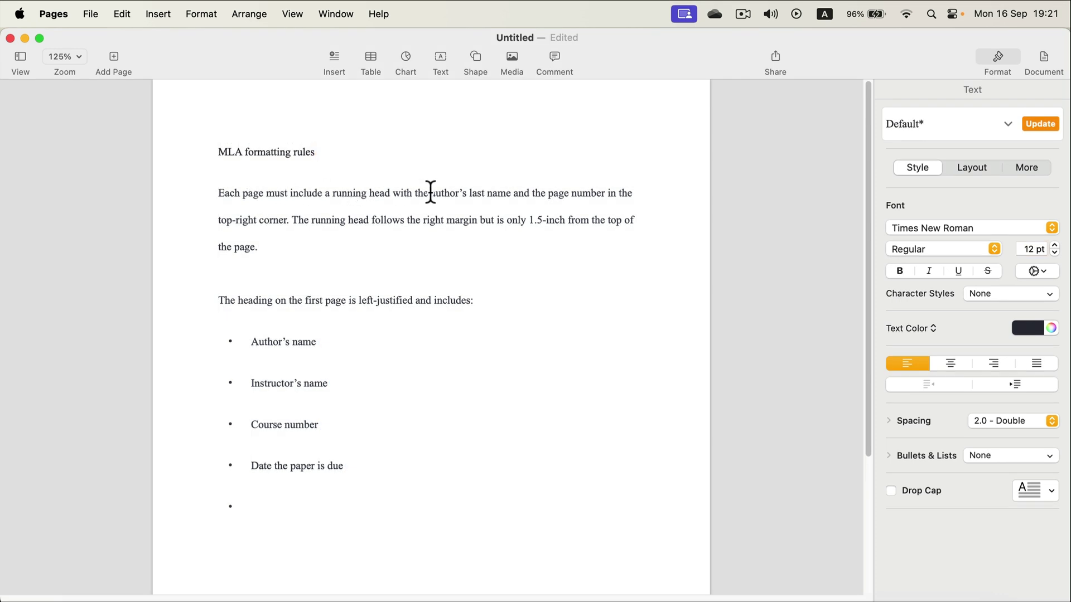
Insert an automatic page number 1 in the header's right field, preceded by 'Surname'.
{"action": "mouse_move", "coordinate": [527, 128]}
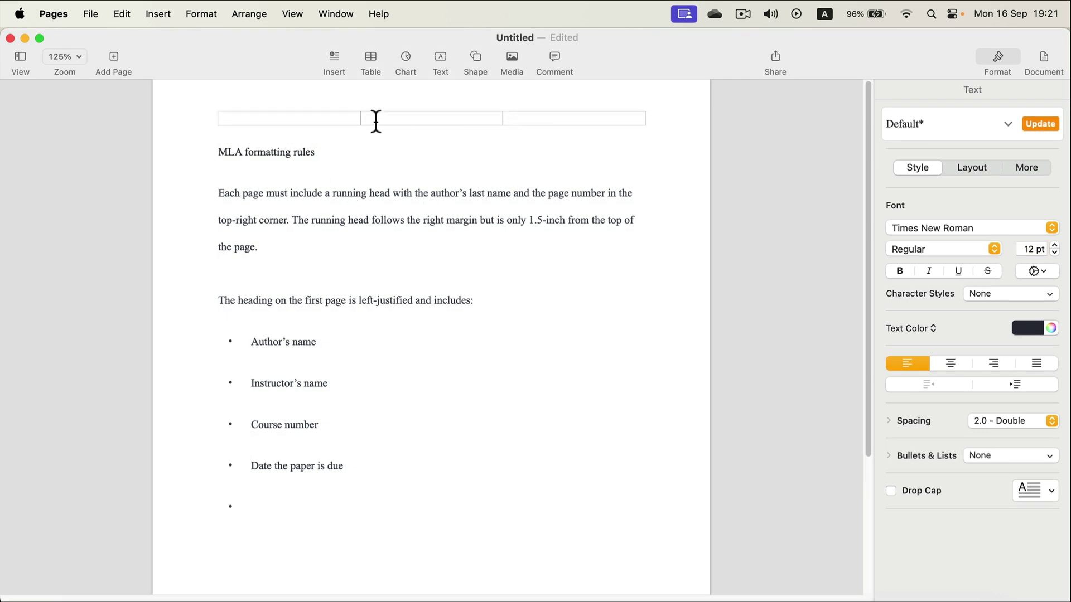
{"action": "left_click", "coordinate": [543, 116]}
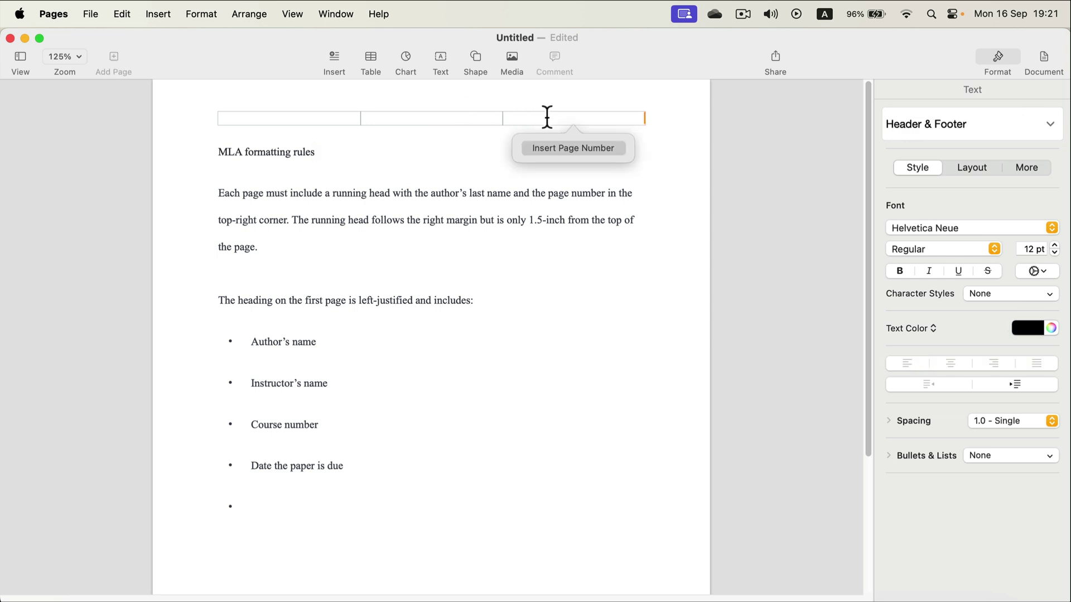
{"action": "left_click", "coordinate": [543, 148]}
{"action": "left_click", "coordinate": [541, 144]}
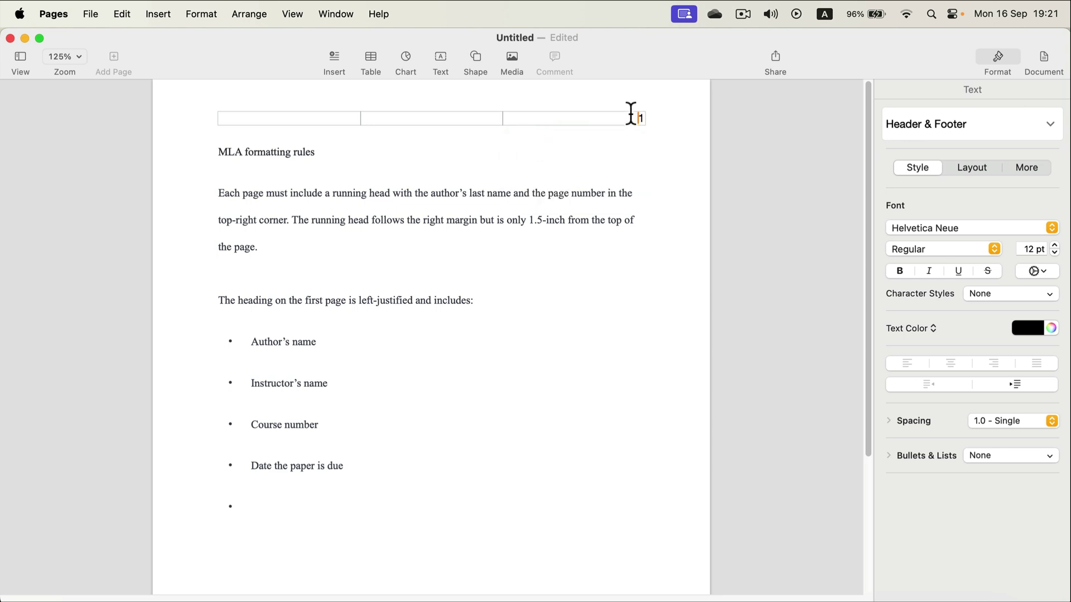
{"action": "type", "text": "Surname"}
Delete the running-head rule paragraph from the body.
{"action": "left_click", "coordinate": [282, 241]}
{"action": "left_click_drag", "start_coordinate": [282, 242], "coordinate": [211, 199]}
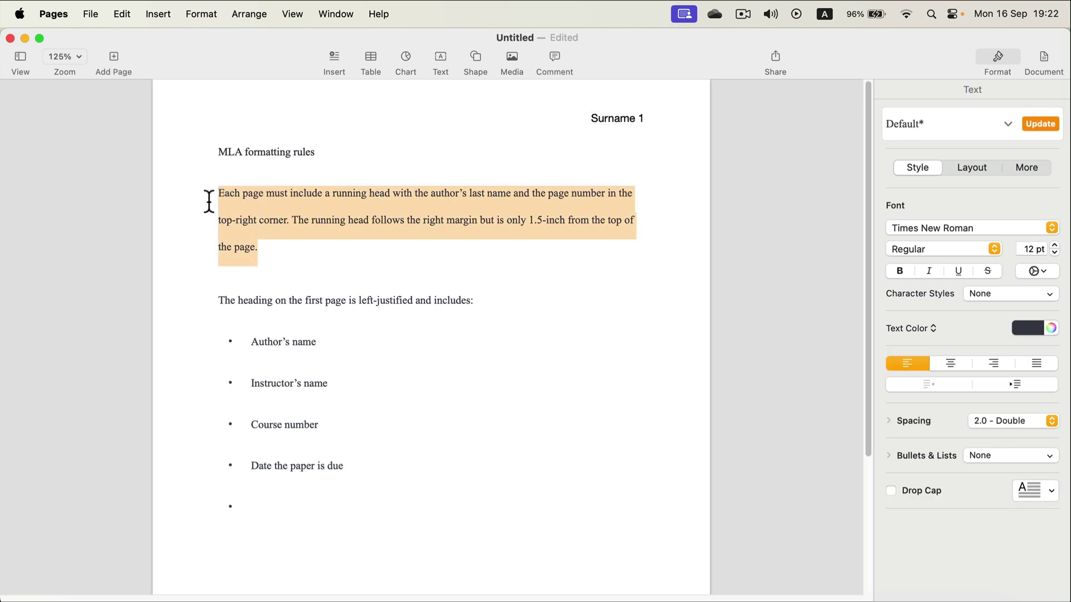
{"action": "key", "text": "BackSpace"}
{"action": "key", "text": "BackSpace"}
{"action": "key", "text": "BackSpace"}
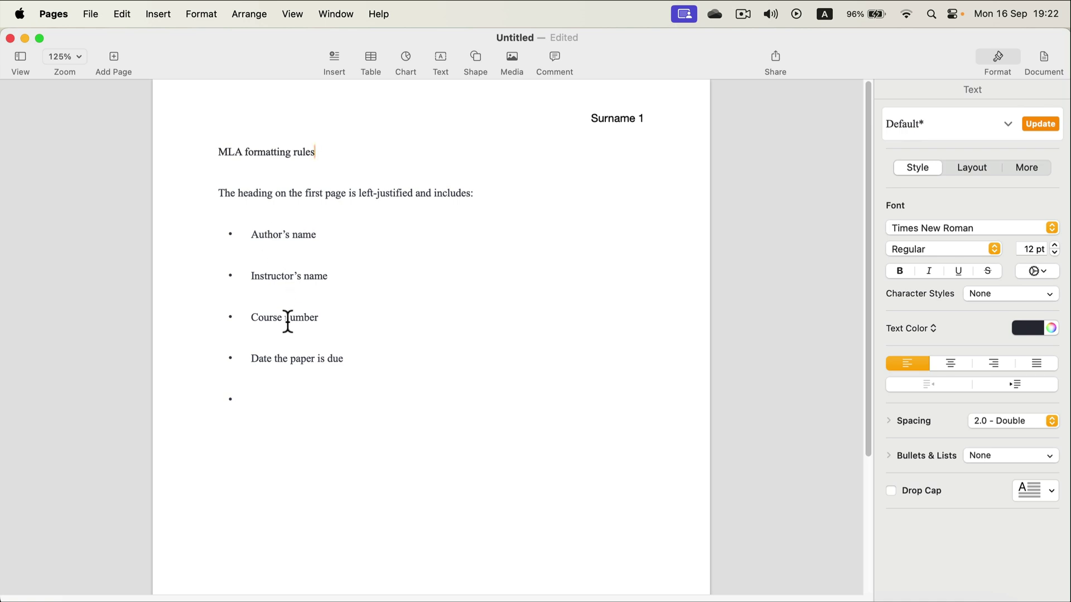
Move the four heading bullet items from the body into the header's left field.
{"action": "left_click_drag", "start_coordinate": [374, 361], "coordinate": [194, 256]}
{"action": "key", "text": "BackSpace"}
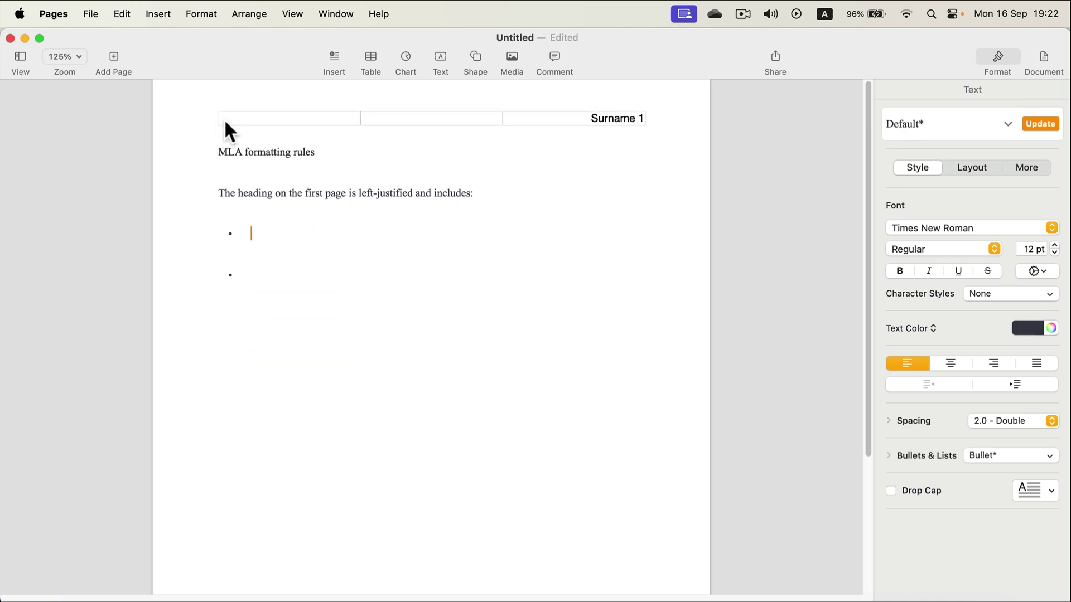
{"action": "left_click", "coordinate": [236, 116]}
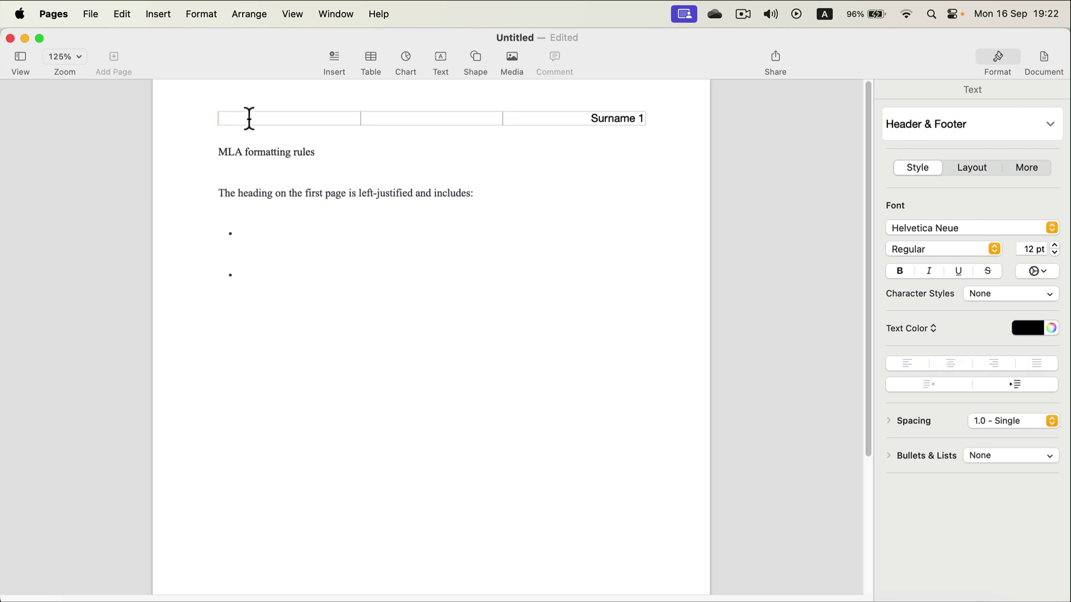
{"action": "type", "text": "Author’s name Instructor’s name Course number Date the paper is due"}
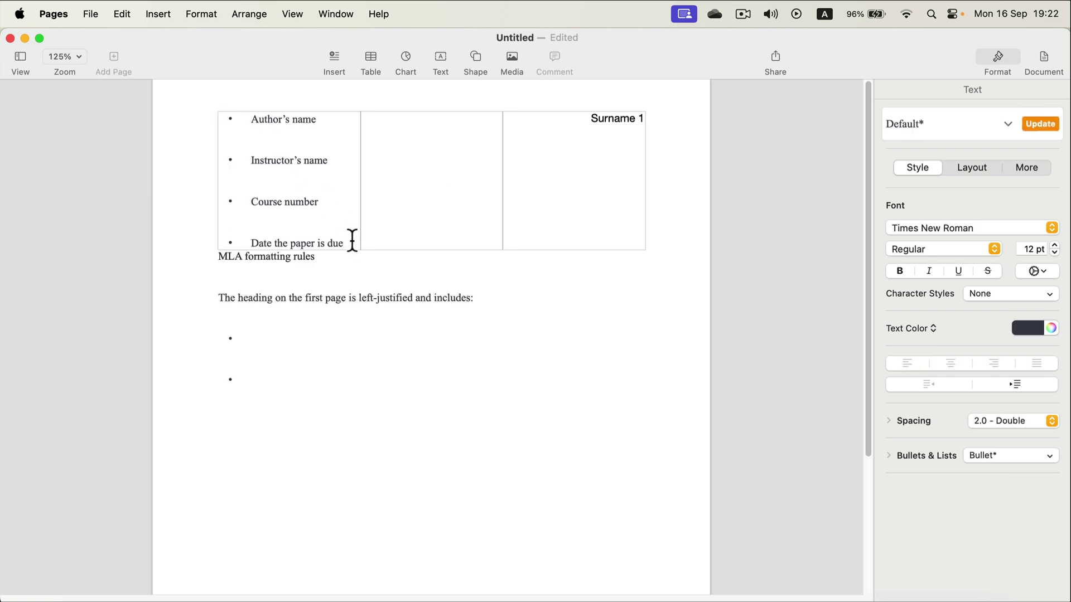
{"action": "left_click", "coordinate": [249, 118]}
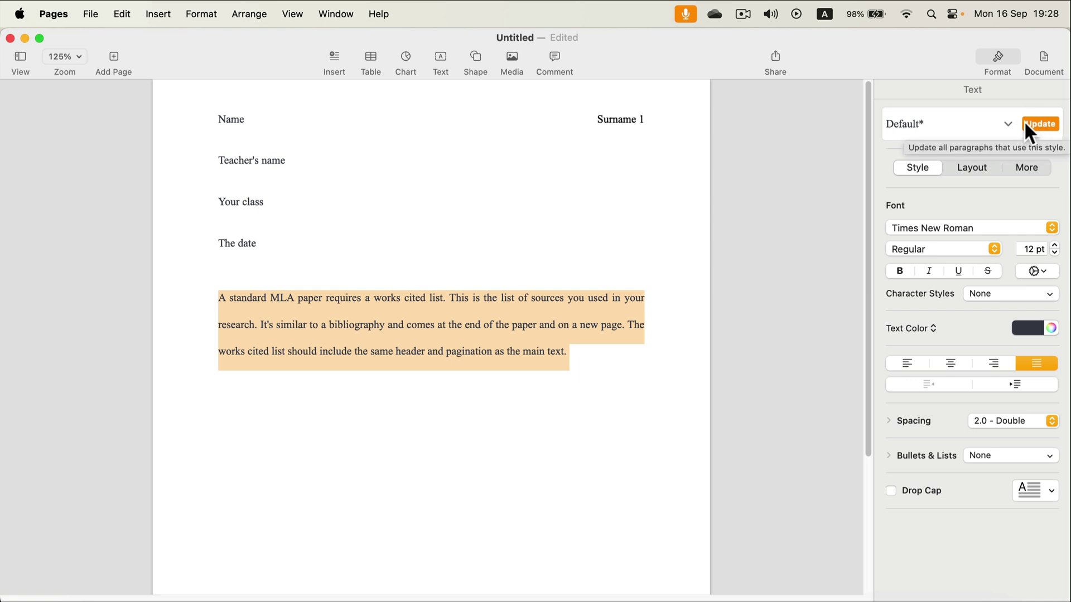
Update the Default paragraph style to Times New Roman 12 pt, double-spaced, justified, then deselect.
{"action": "left_click", "coordinate": [1043, 124]}
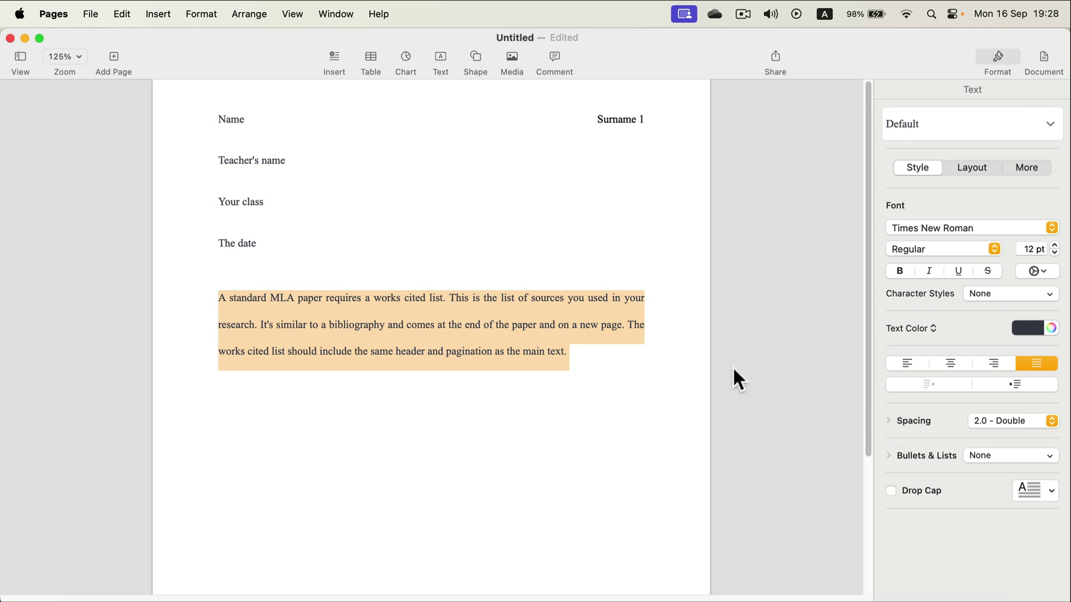
{"action": "left_click", "coordinate": [607, 357]}
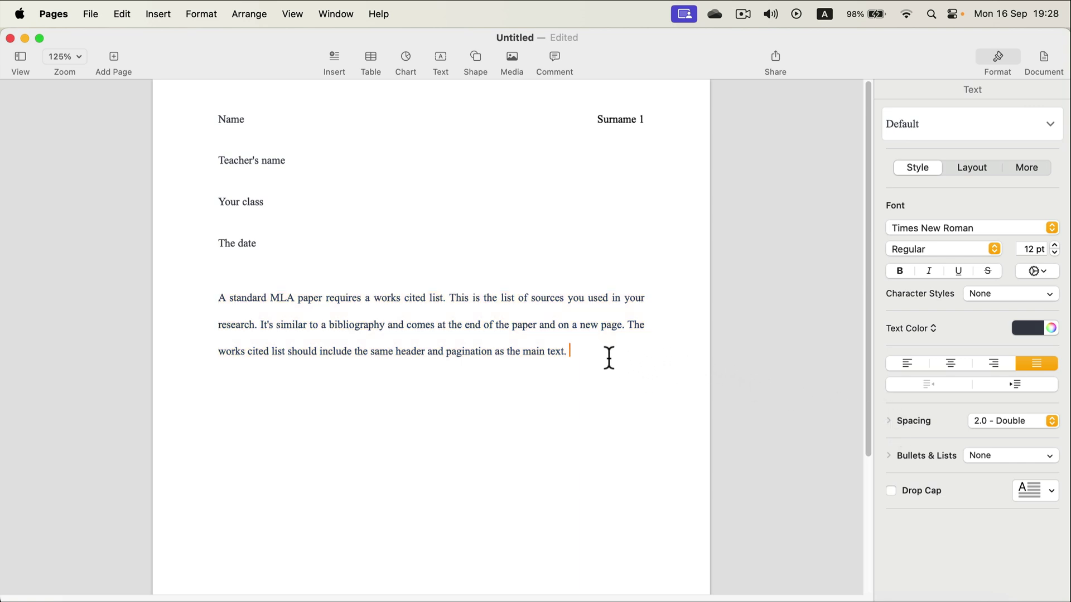